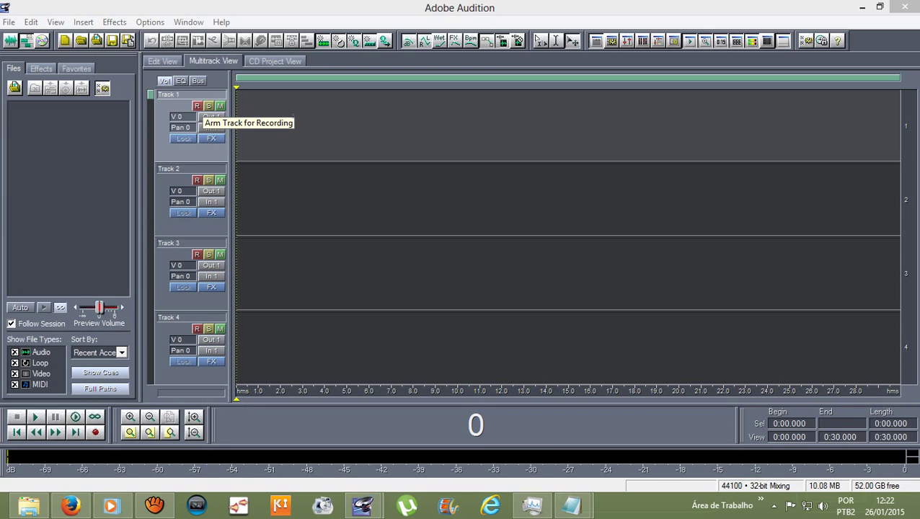
# - Arm Track 1 and record a voice take of about 8 seconds on it
pyautogui.click(197, 106)
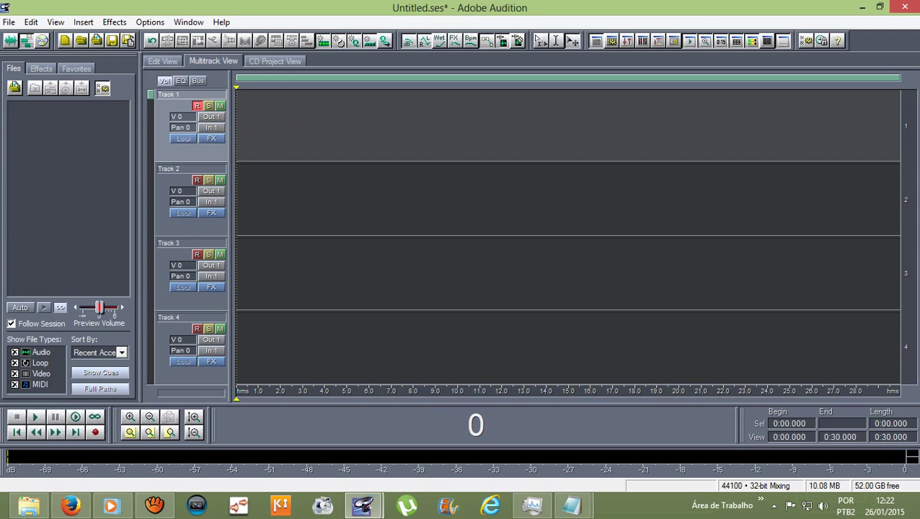
pyautogui.click(96, 432)
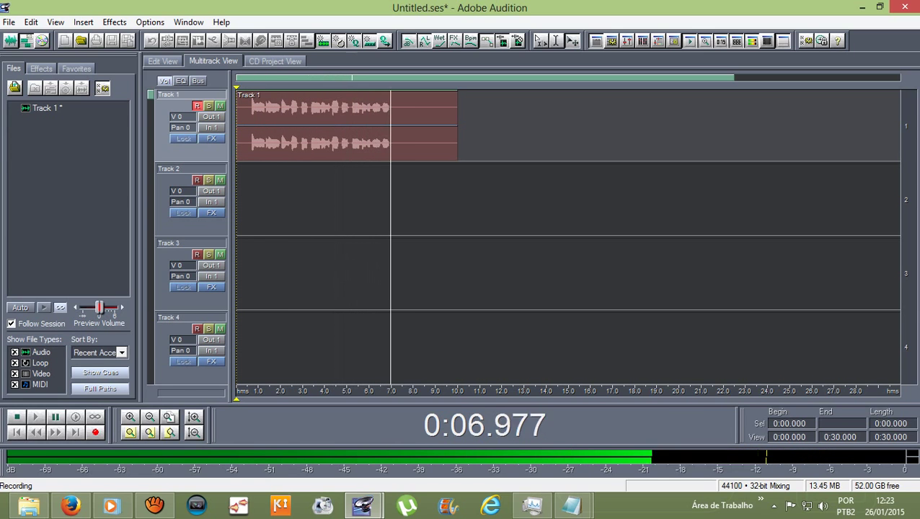
pyautogui.press('space')
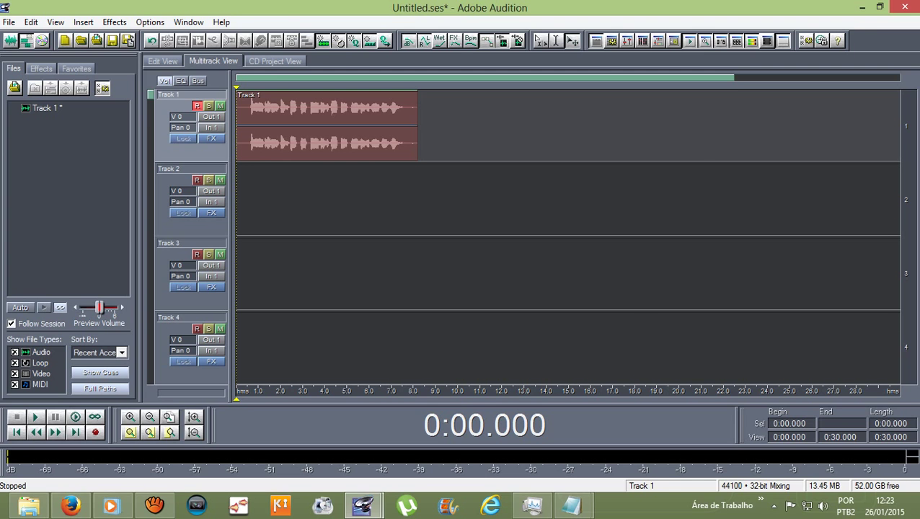
# - Open the recorded clip for editing, select the voice from about 0:00.639 to 0:07.892, and apply Chorus with the Wide & Thick preset
pyautogui.doubleClick(250, 150)
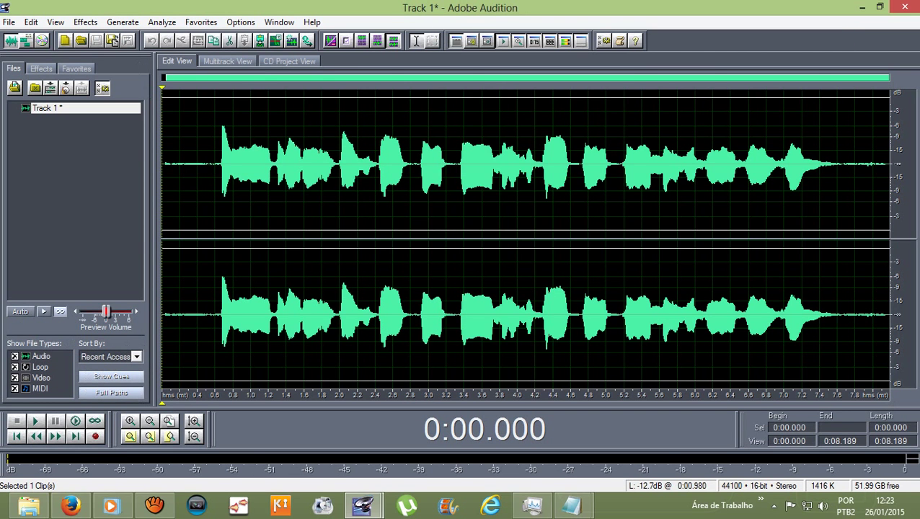
pyautogui.moveTo(219, 216); pyautogui.dragTo(863, 216)
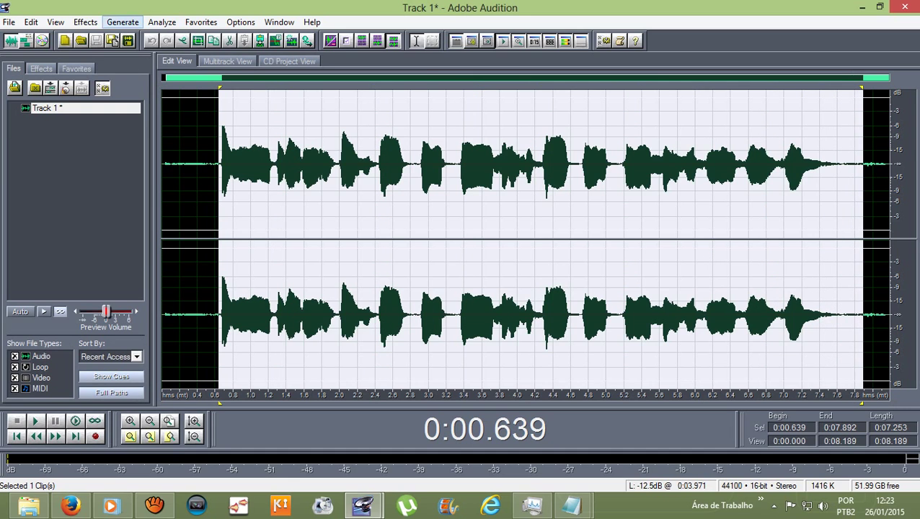
pyautogui.click(85, 22)
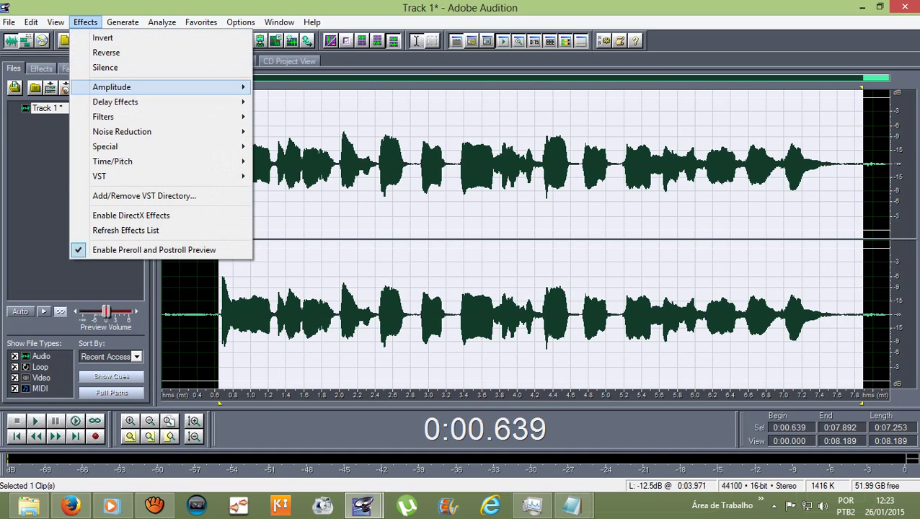
pyautogui.moveTo(123, 101)
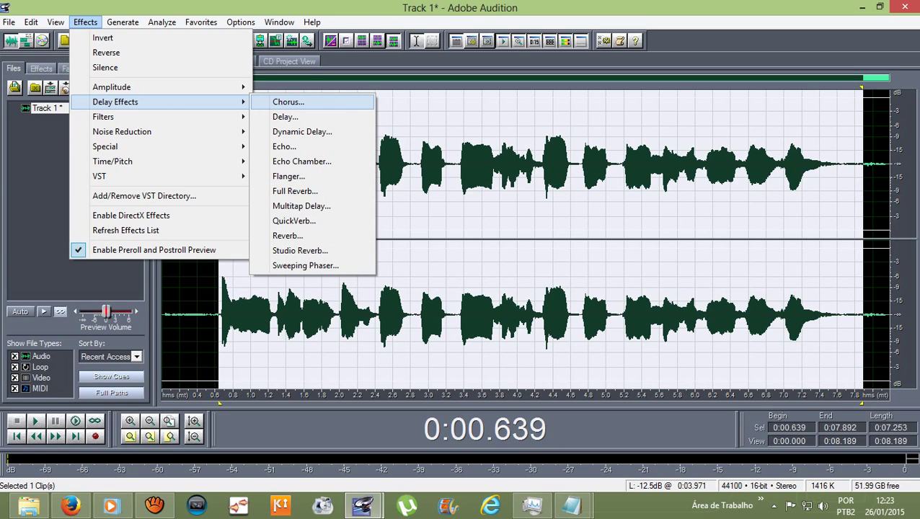
pyautogui.click(288, 102)
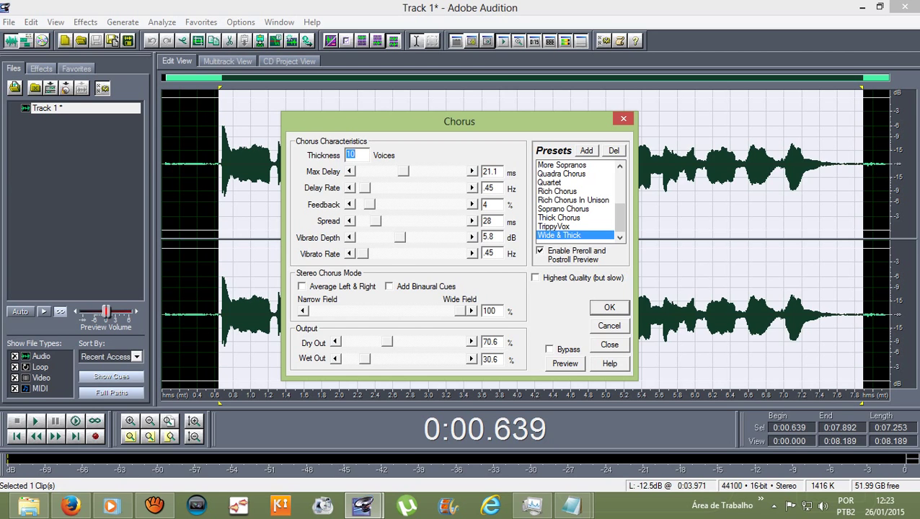
pyautogui.press('Return')
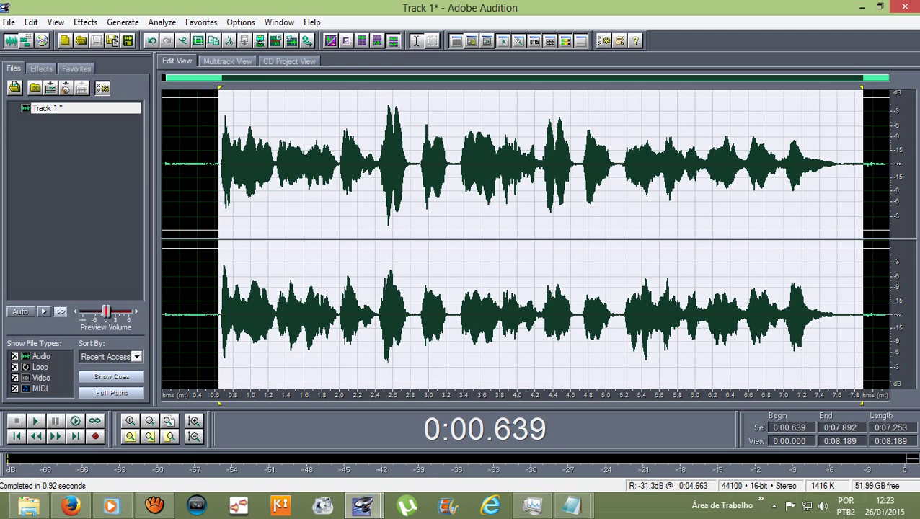
# - Play the processed recording from about 0:00.200 to hear the chorus effect
pyautogui.click(179, 164)
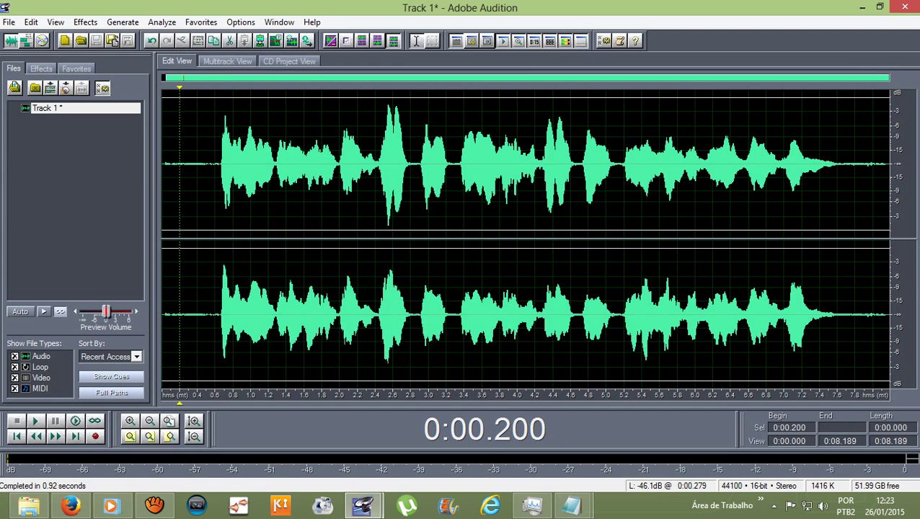
pyautogui.press('space')
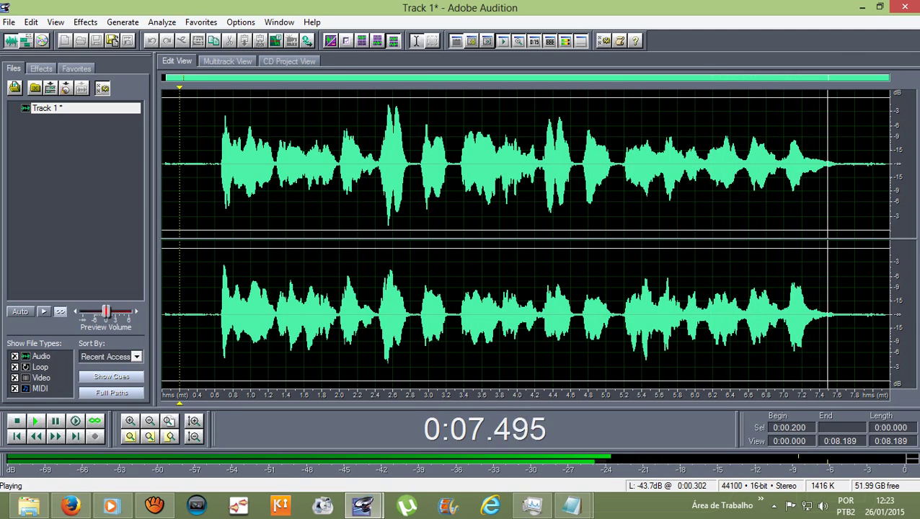
pyautogui.press('space')
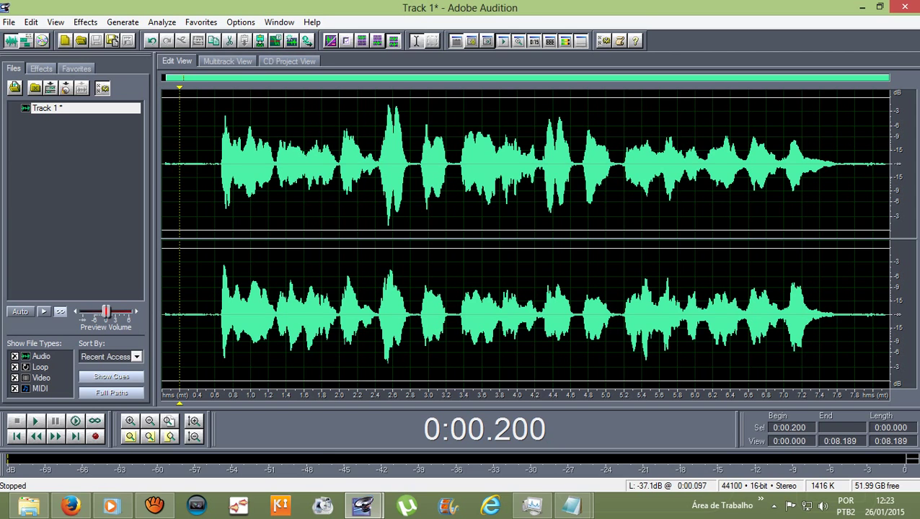
# - Undo the chorus to compare with the original recording, and restore the effect
pyautogui.hotkey('ctrl', 'shift', 'z')
pyautogui.press('space')
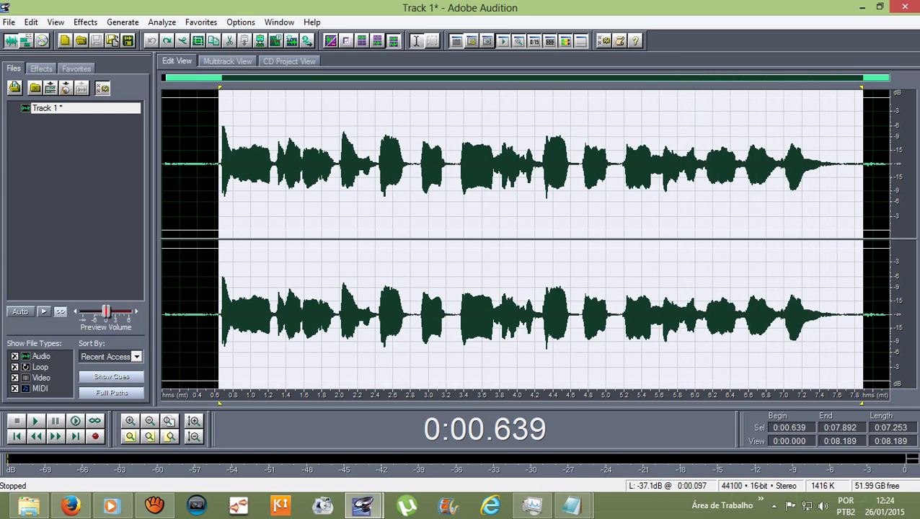
pyautogui.press('space')
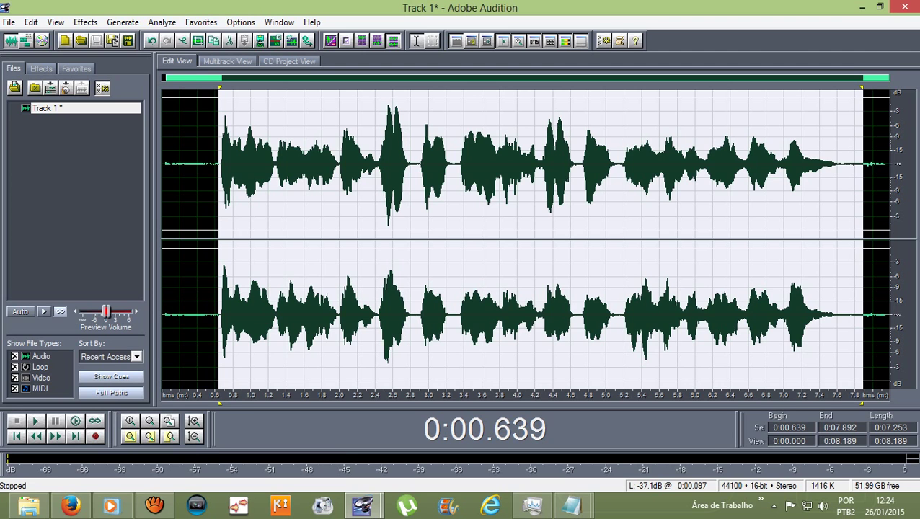
# - Select the voice passage in the left channel alone, switch to the right channel alone, and clear the selection
pyautogui.click(221, 166)
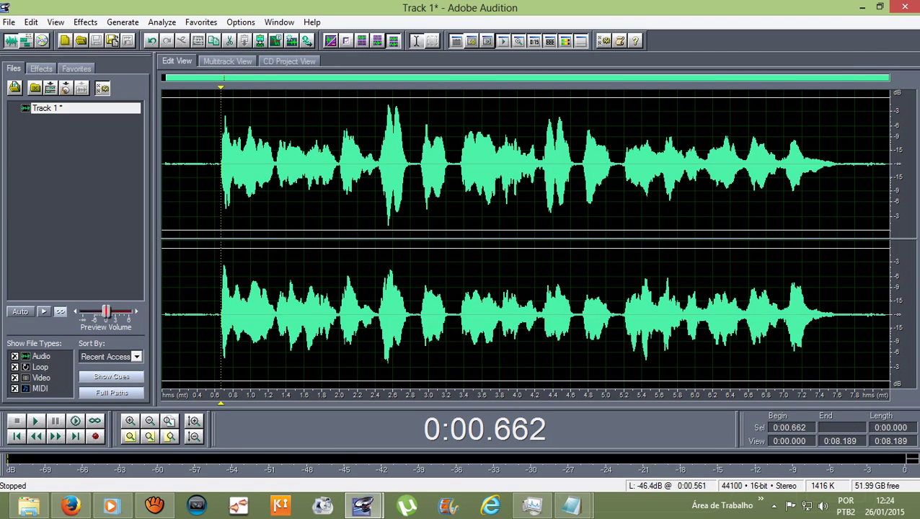
pyautogui.moveTo(205, 238); pyautogui.dragTo(854, 144)
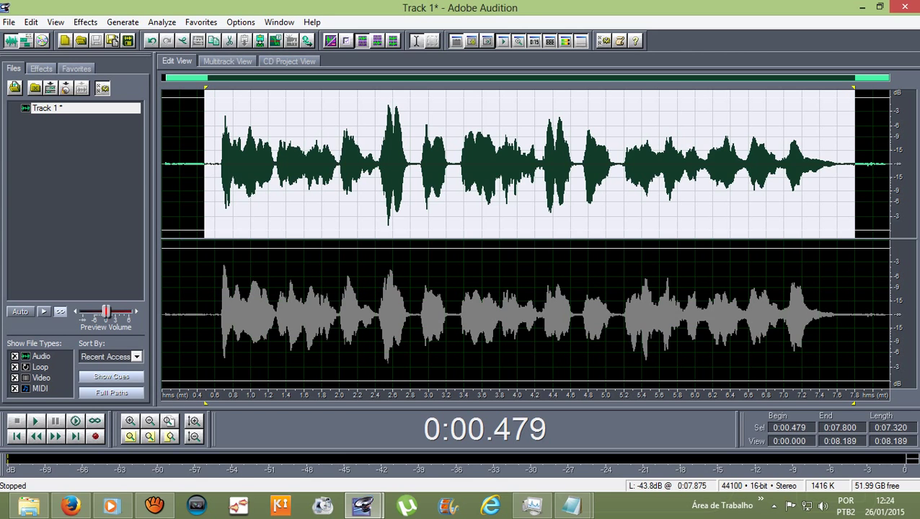
pyautogui.moveTo(209, 314); pyautogui.dragTo(890, 325)
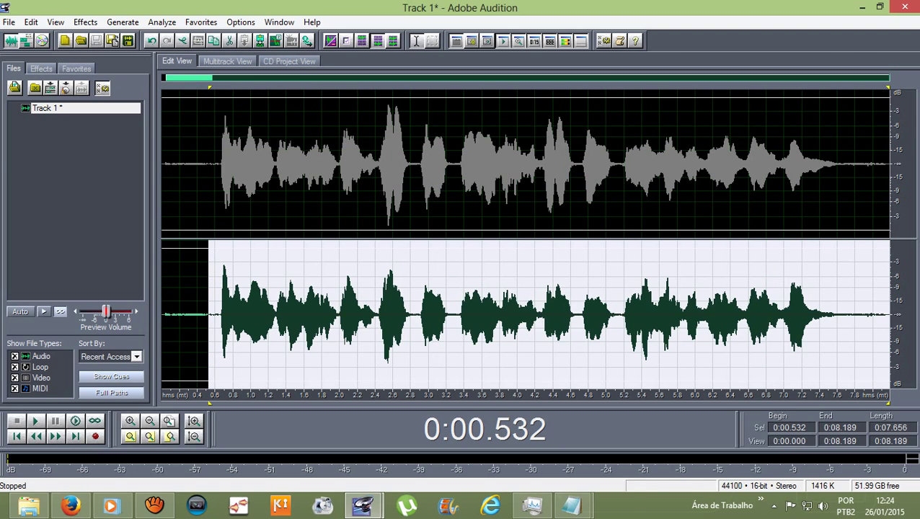
pyautogui.click(303, 176)
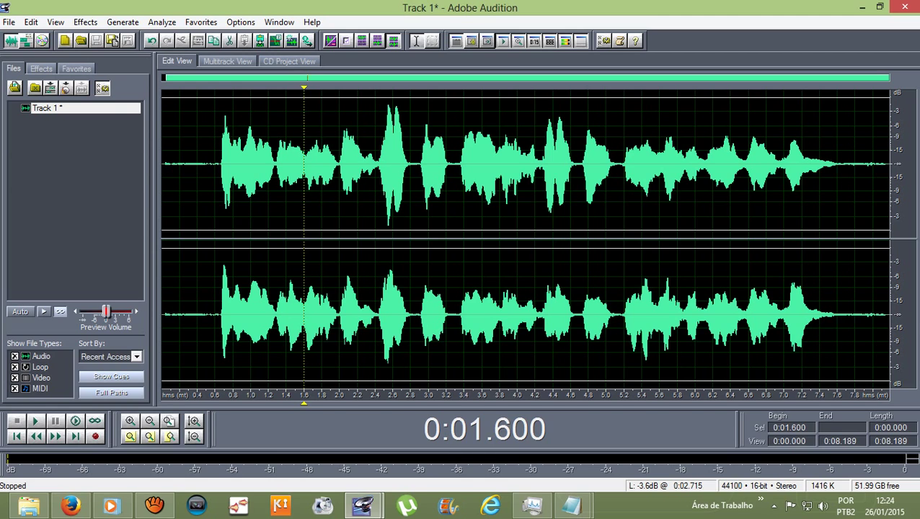
# - Select the loud peak in both channels from about 0:02.443 to 0:02.800
pyautogui.moveTo(379, 238); pyautogui.dragTo(413, 238)
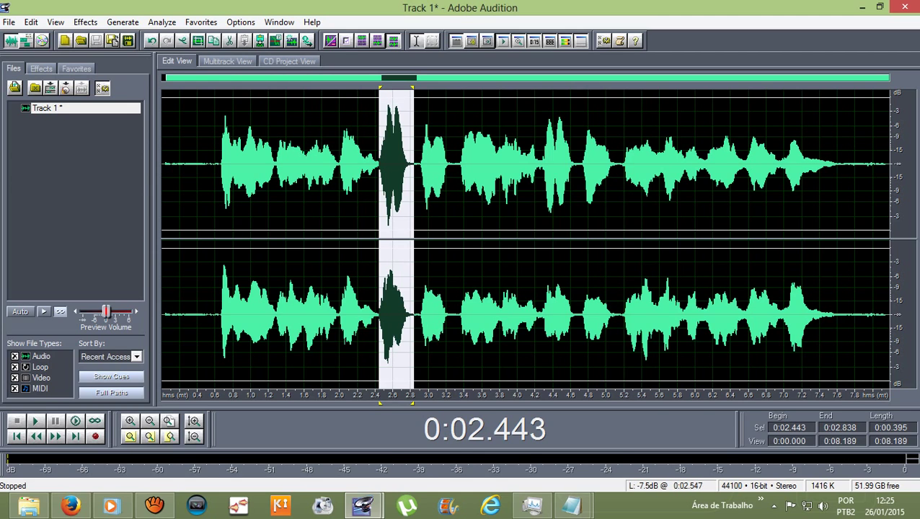
pyautogui.click(376, 164)
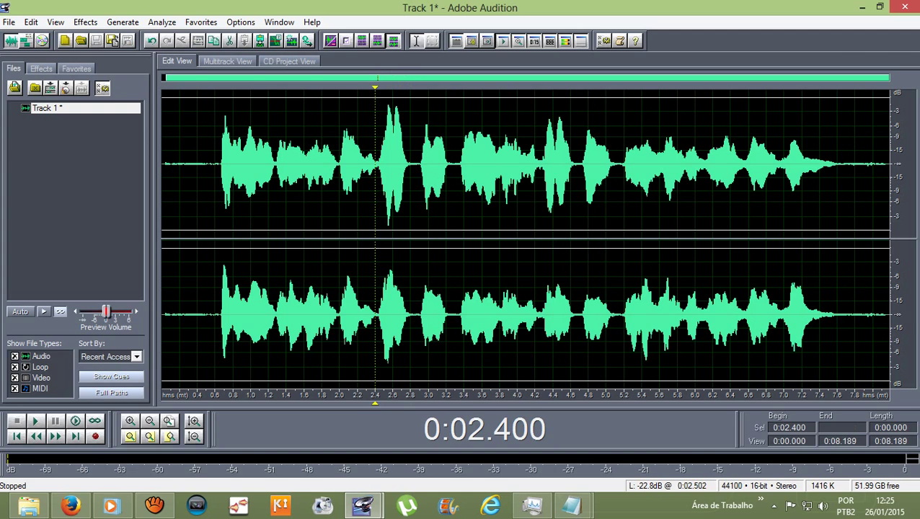
pyautogui.moveTo(375, 165); pyautogui.dragTo(393, 164)
pyautogui.click(379, 165)
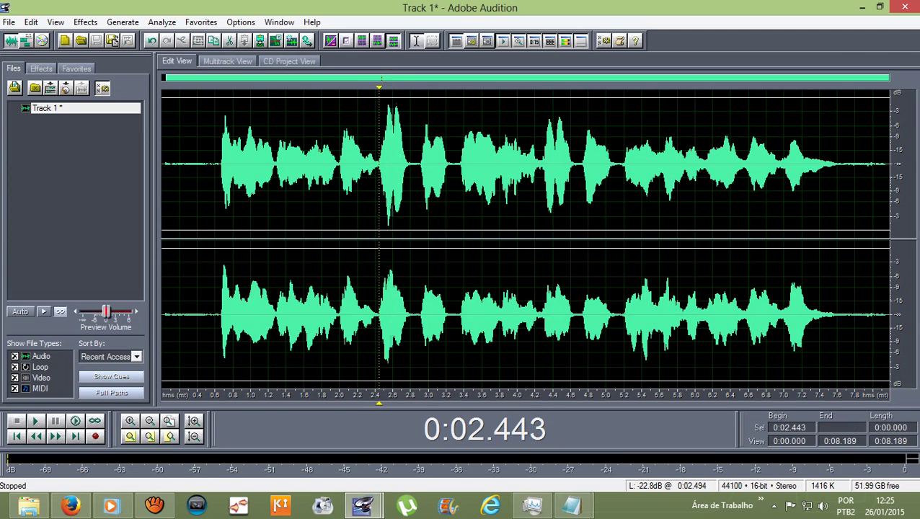
pyautogui.click(380, 164)
pyautogui.moveTo(380, 213); pyautogui.dragTo(401, 214)
pyautogui.click(385, 214)
pyautogui.moveTo(400, 166); pyautogui.dragTo(410, 166)
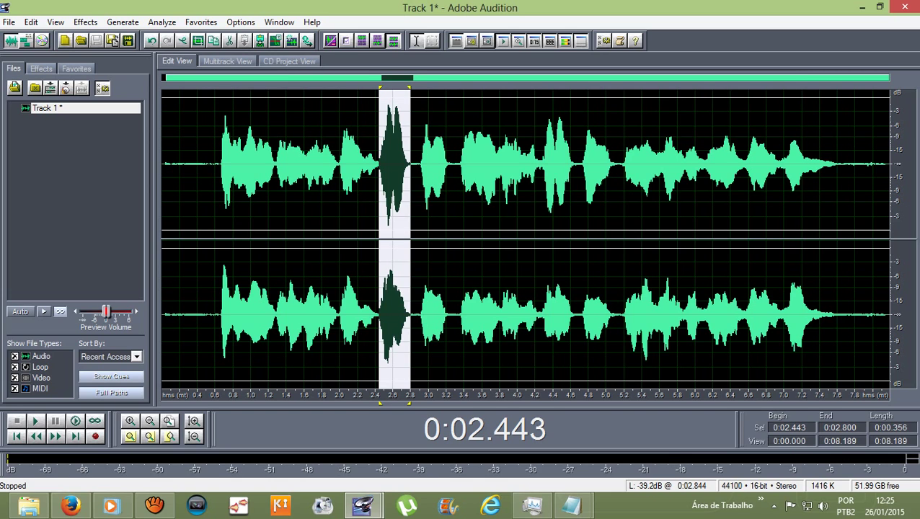
# - Restrict the peak selection to the left channel and lower its volume with constant amplification in Amplify/Fade
pyautogui.moveTo(414, 164); pyautogui.dragTo(411, 101)
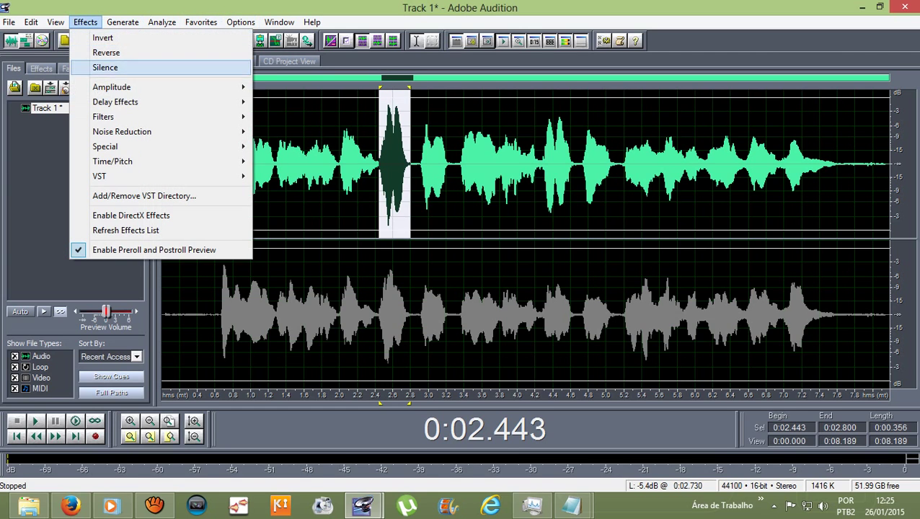
pyautogui.moveTo(130, 87)
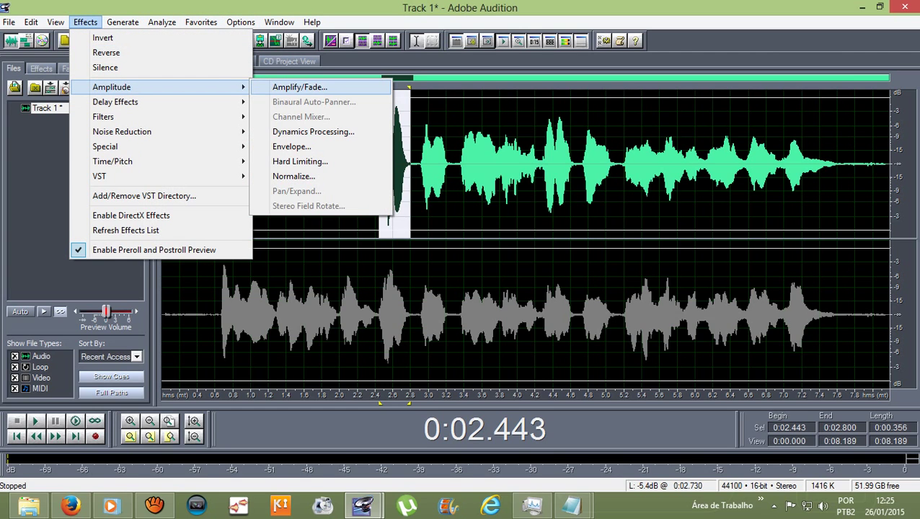
pyautogui.click(300, 87)
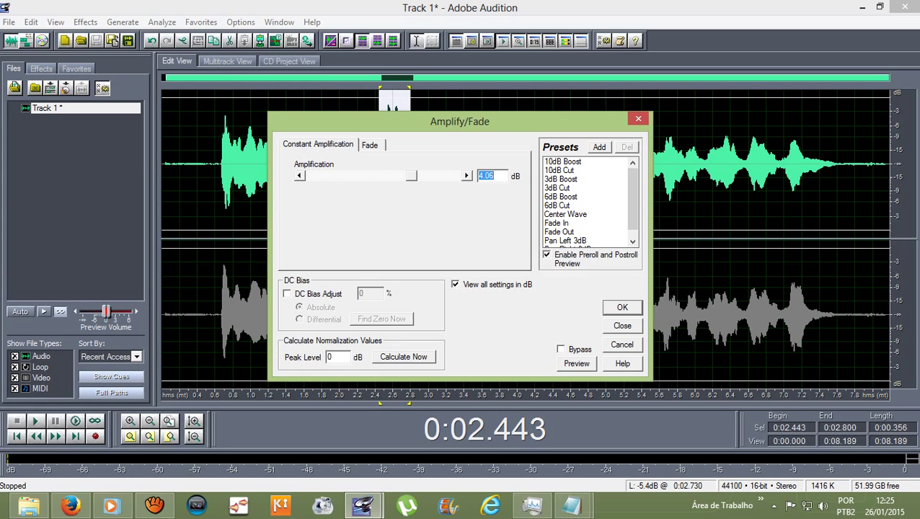
pyautogui.moveTo(412, 176); pyautogui.dragTo(405, 176)
pyautogui.click(622, 307)
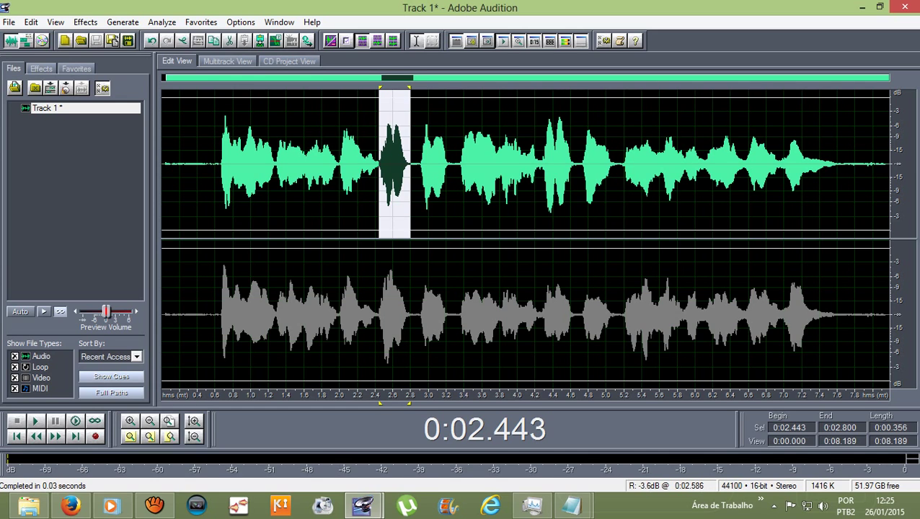
# - Select the peak across both channels from about 0:02.400 to 0:02.800 to compare their levels, and clear the selection
pyautogui.click(393, 261)
pyautogui.moveTo(375, 223); pyautogui.dragTo(415, 224)
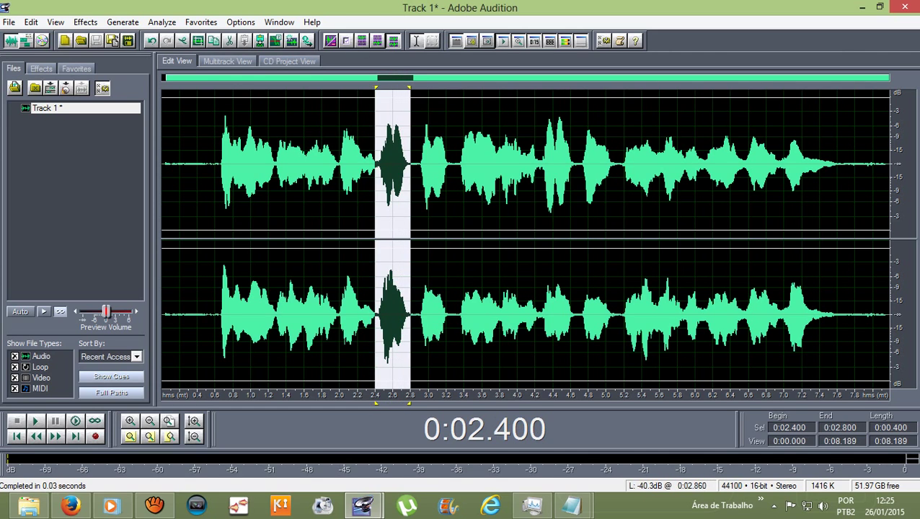
pyautogui.click(393, 202)
pyautogui.click(375, 202)
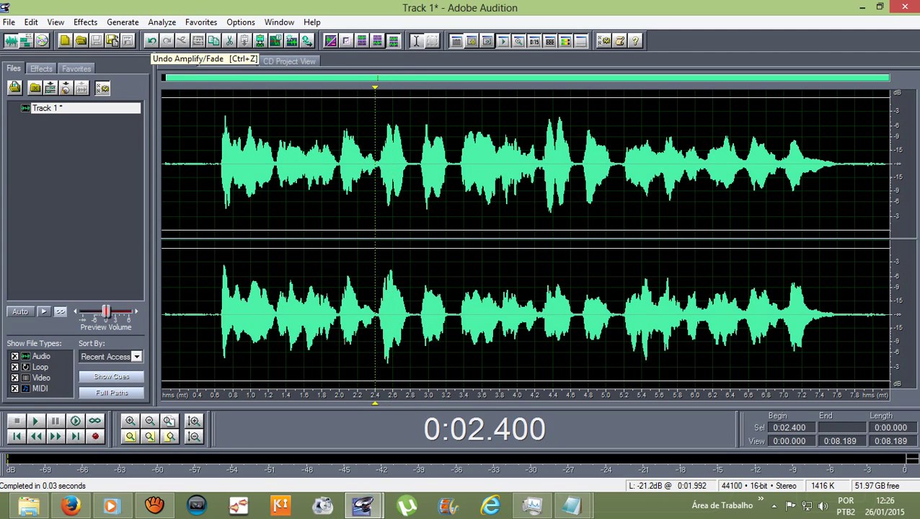
# - Undo the Amplify/Fade change to compare the peak with its earlier level, and restore the change
pyautogui.click(151, 41)
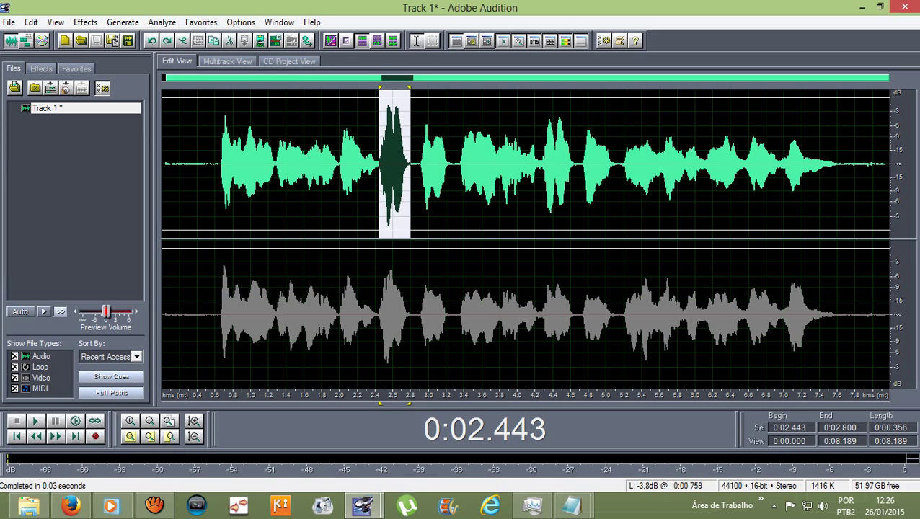
pyautogui.click(151, 41)
pyautogui.click(380, 144)
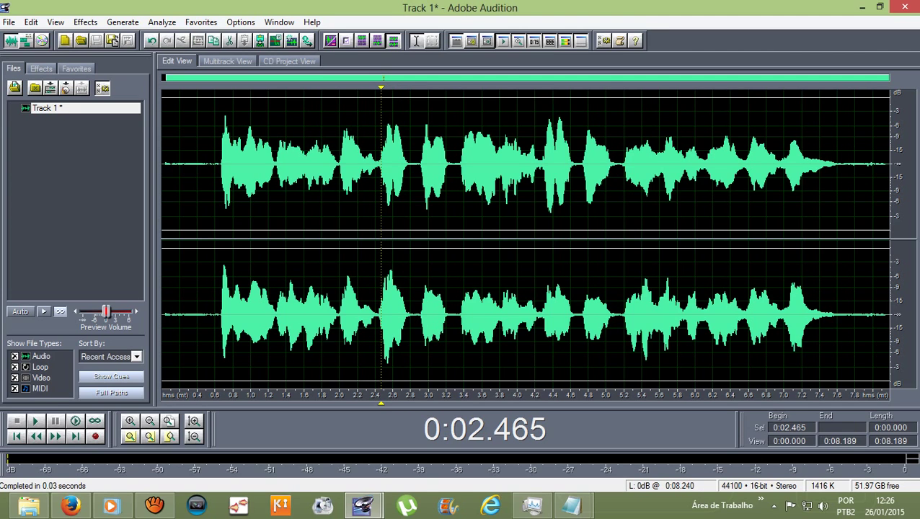
# - Play the edited recording from about 0:00.400 to check the peak's volume
pyautogui.click(197, 144)
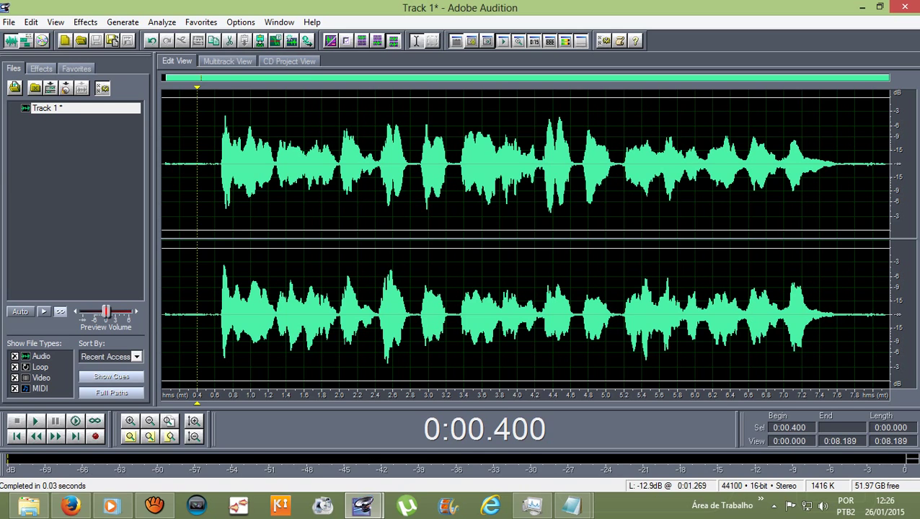
pyautogui.press('space')
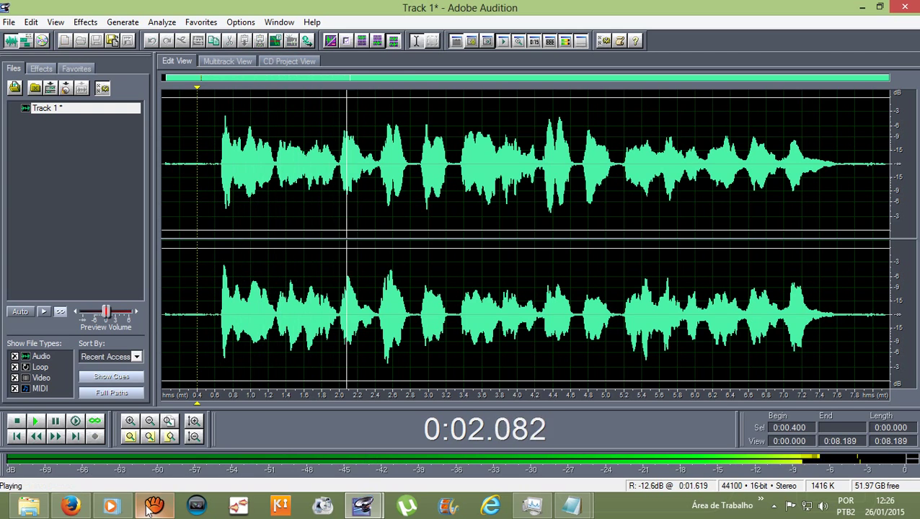